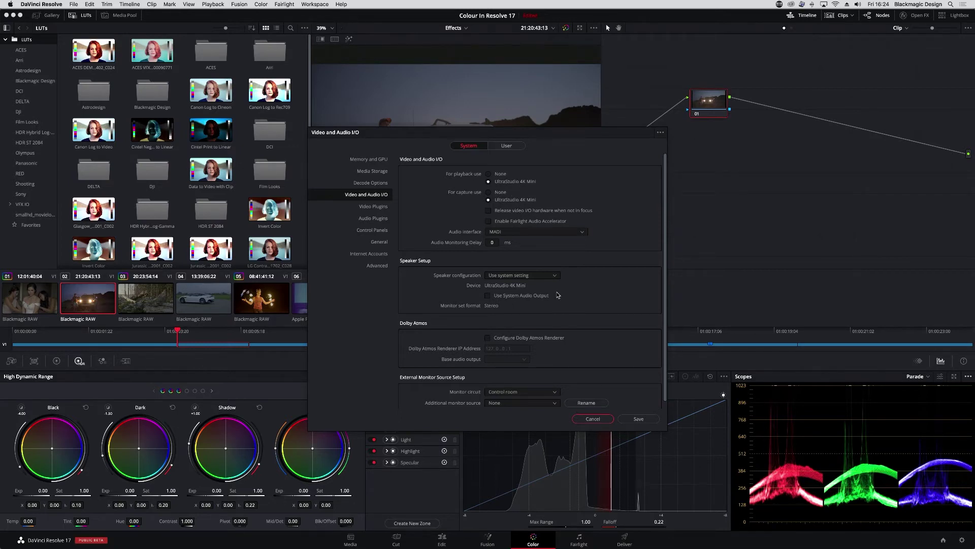
# Step: Close the preferences without saving and set the project's video monitoring format to UHD 2160p 23.976
pyautogui.click(594, 419)
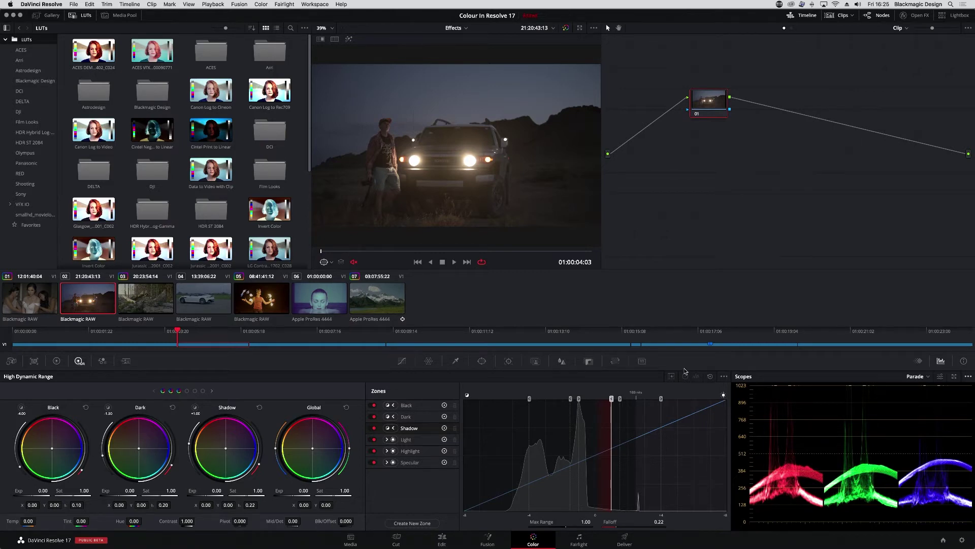
pyautogui.click(962, 540)
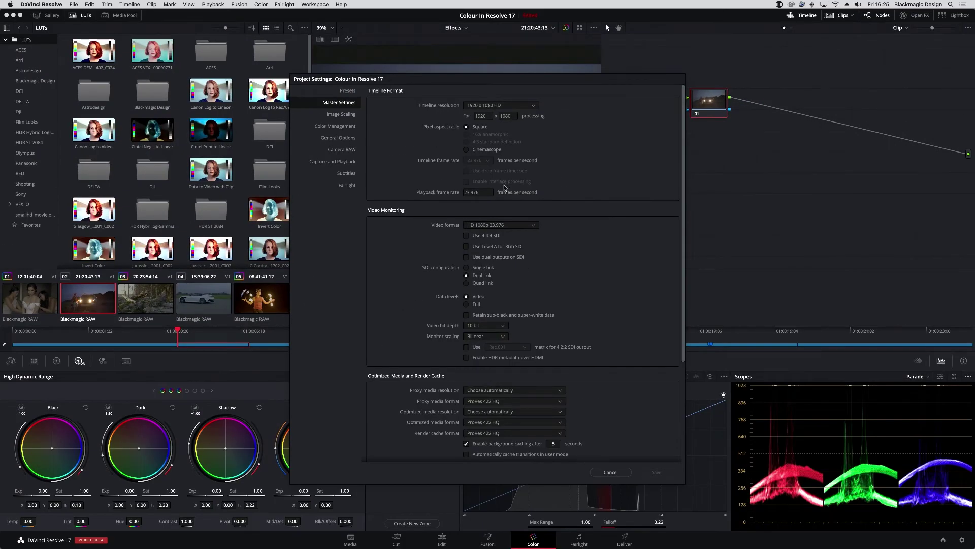
pyautogui.click(523, 227)
pyautogui.moveTo(538, 246); pyautogui.dragTo(539, 275)
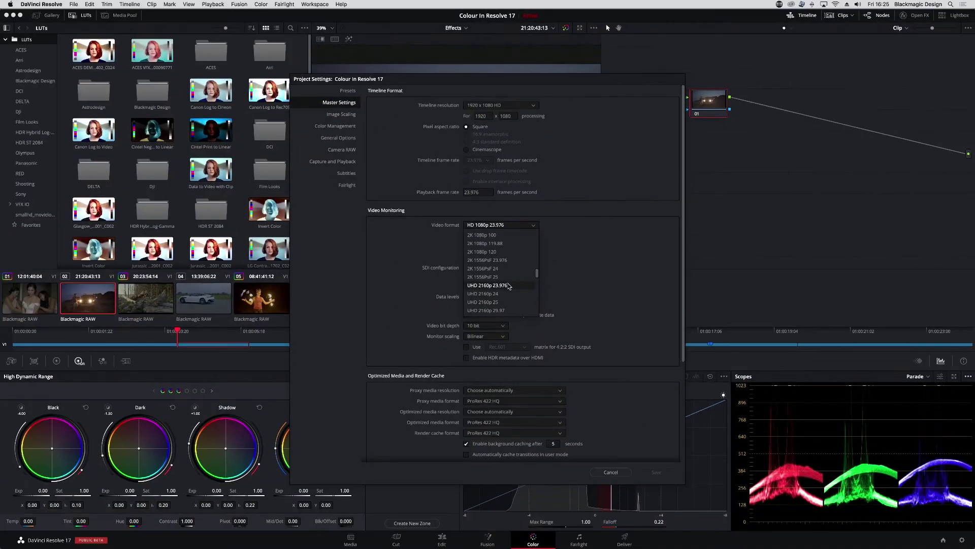
pyautogui.click(470, 307)
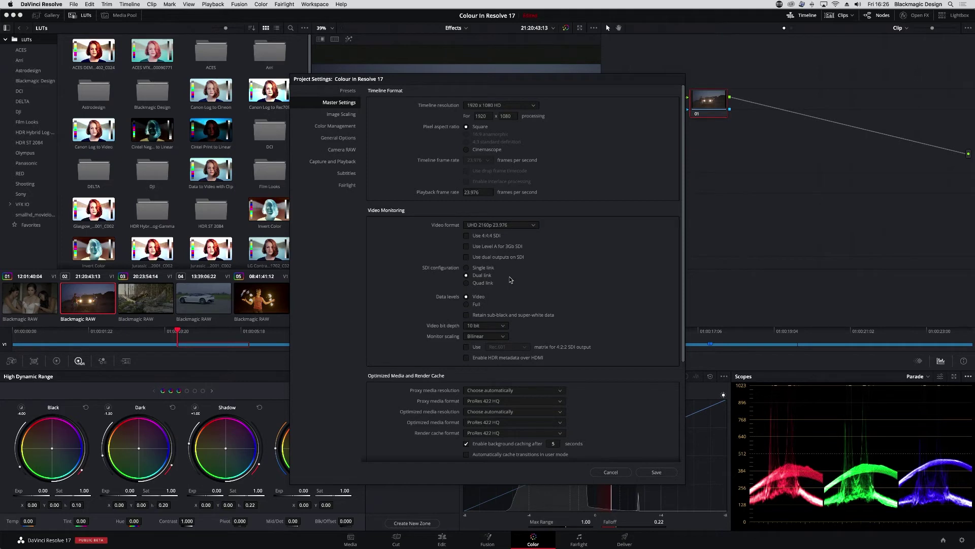
# Step: Stop output scaling from matching the timeline settings, set a customized output resolution of 3840 x 2160, and save the project settings
pyautogui.click(344, 120)
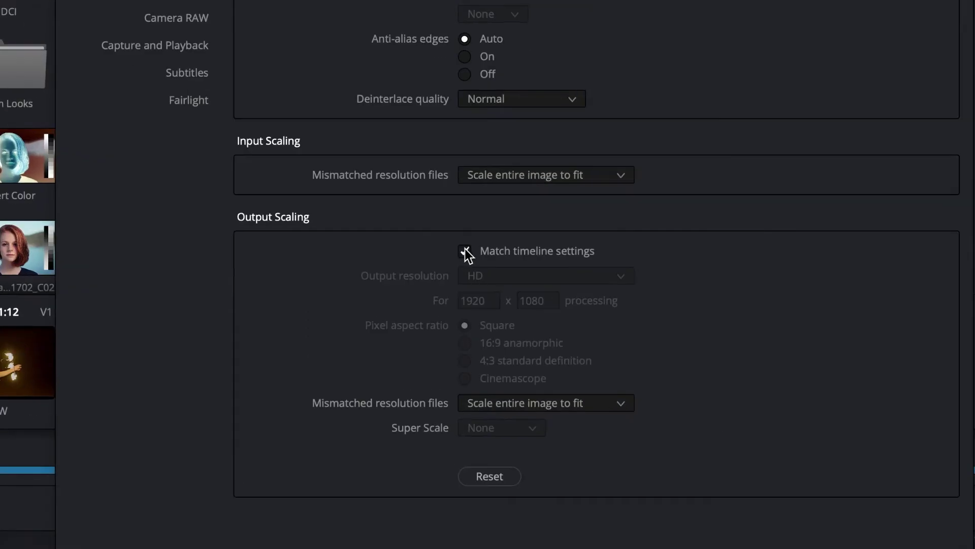
pyautogui.click(465, 252)
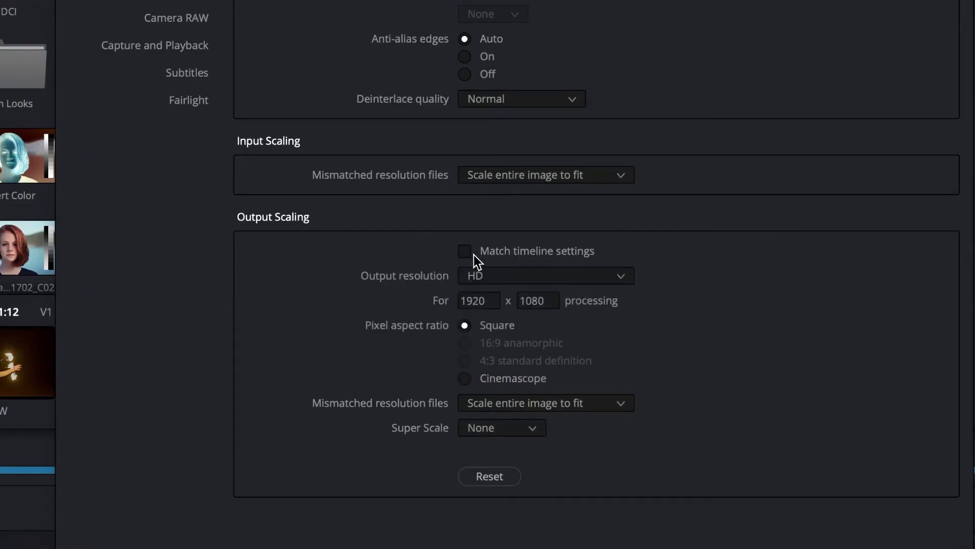
pyautogui.click(514, 275)
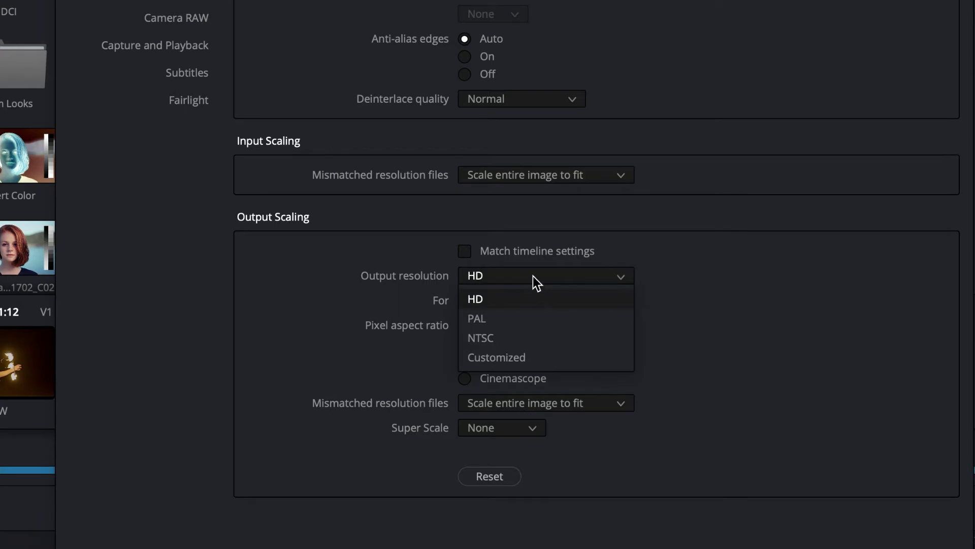
pyautogui.click(532, 276)
pyautogui.click(502, 276)
pyautogui.click(501, 354)
pyautogui.click(477, 305)
pyautogui.click(482, 300)
pyautogui.doubleClick(491, 300)
pyautogui.write('3840')
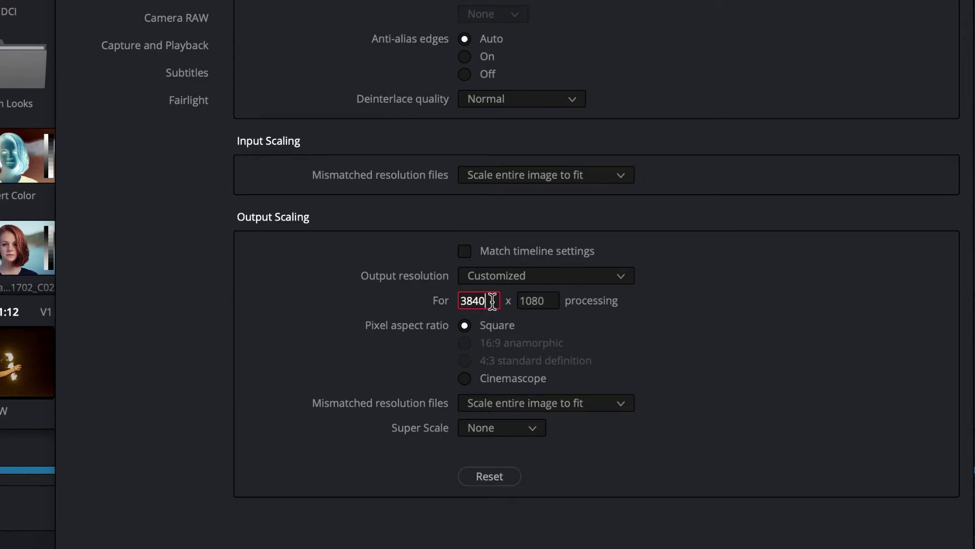
pyautogui.press('Tab')
pyautogui.write('2160')
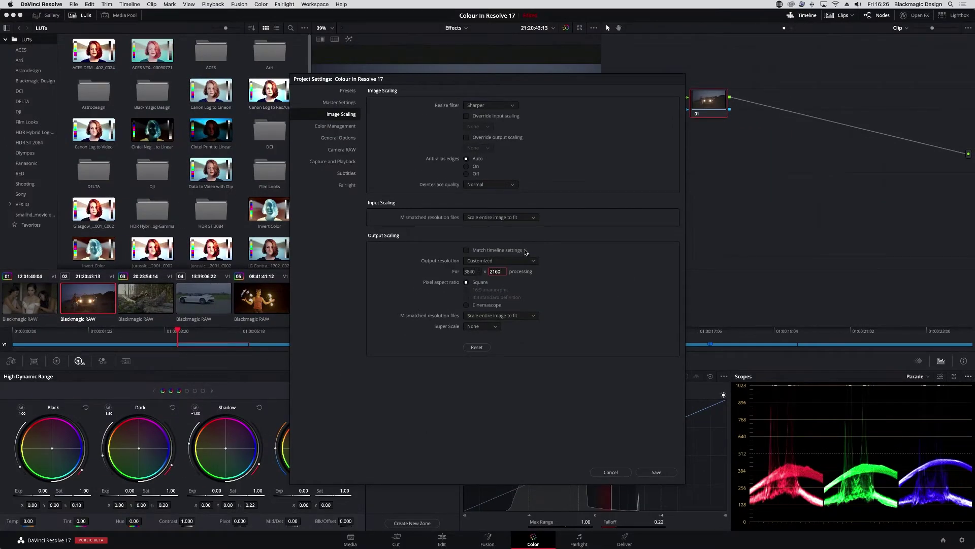
pyautogui.click(656, 472)
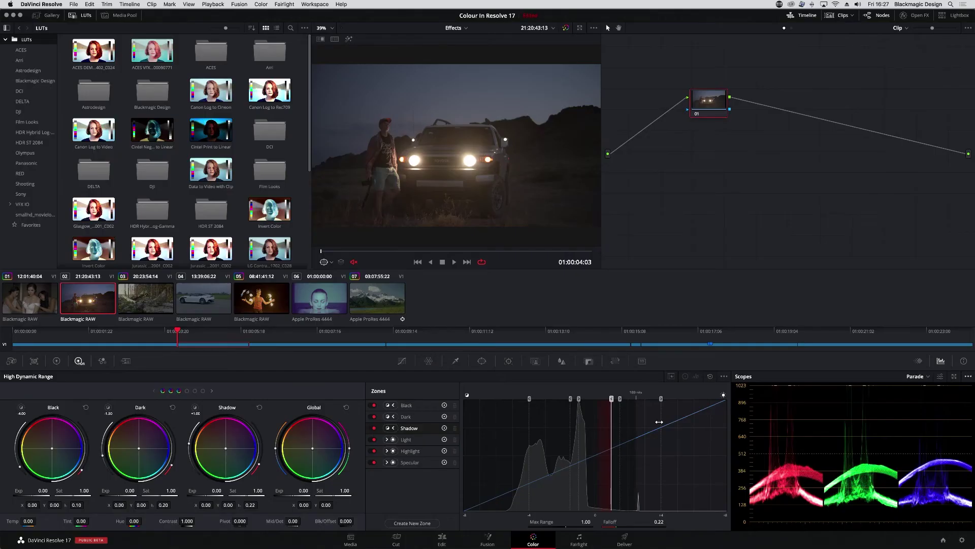
# Step: Set the project's color science to DaVinci YRGB Color Managed with the DaVinci Wide Gamut color management preset
pyautogui.click(962, 541)
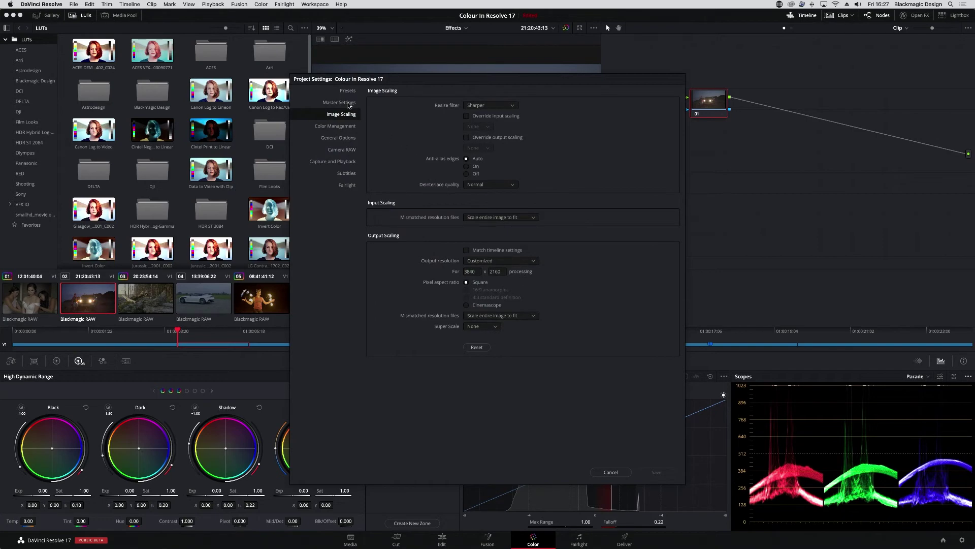
pyautogui.click(341, 126)
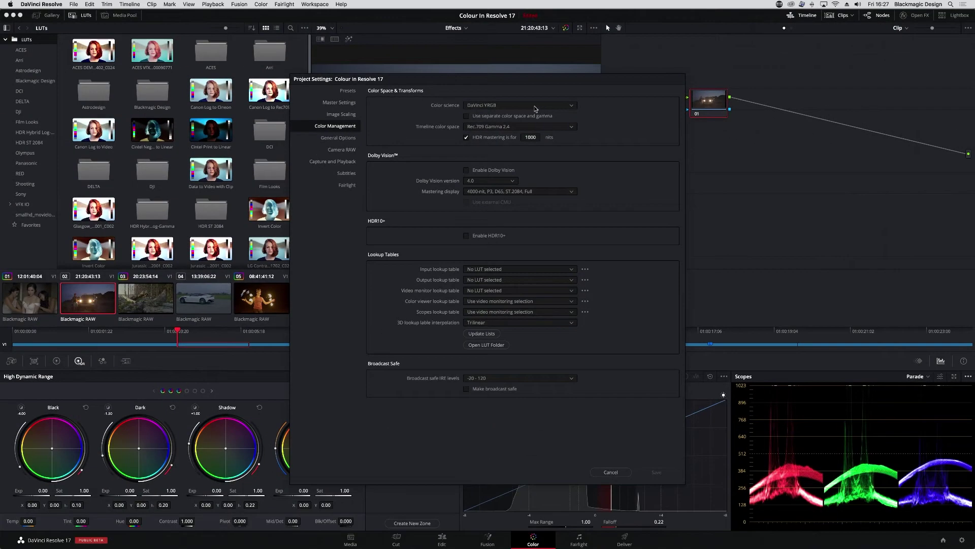
pyautogui.click(534, 106)
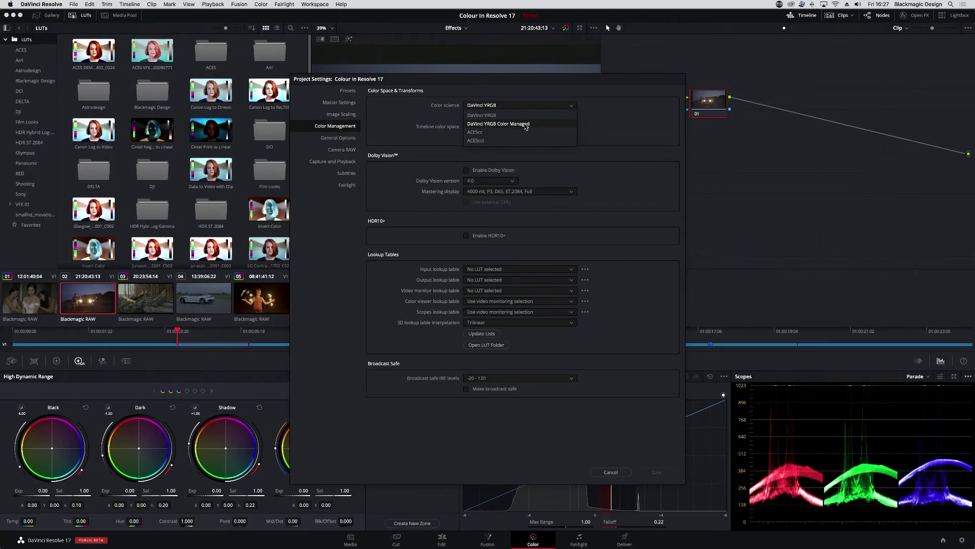
pyautogui.click(526, 125)
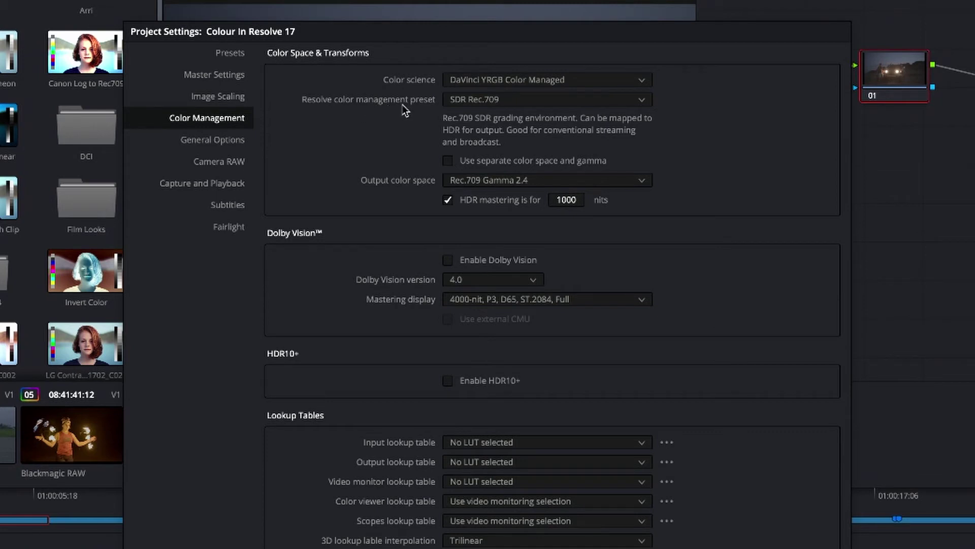
pyautogui.click(574, 101)
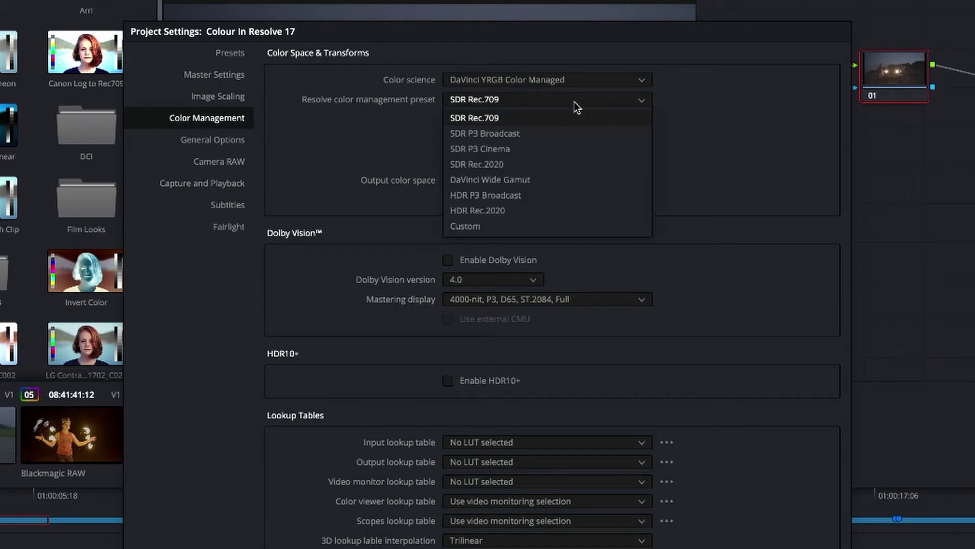
pyautogui.click(548, 182)
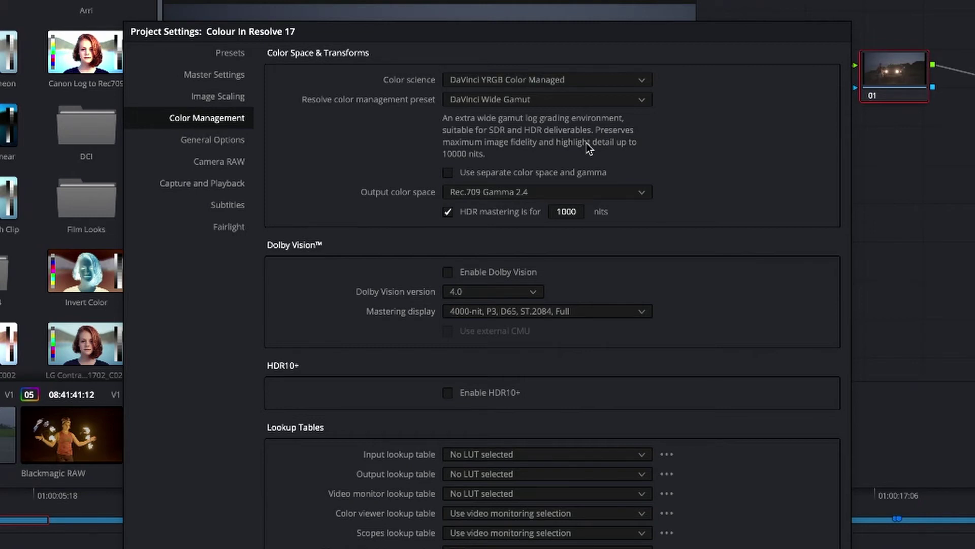
# Step: Look through the available output color spaces in the project's color management settings
pyautogui.click(554, 196)
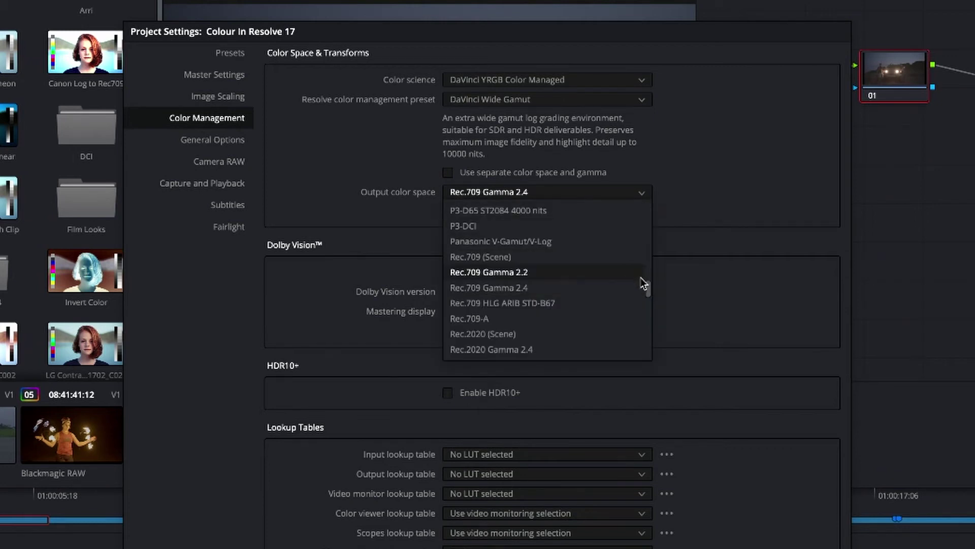
pyautogui.scroll(2, 650, 287)
pyautogui.moveTo(650, 287); pyautogui.dragTo(652, 282)
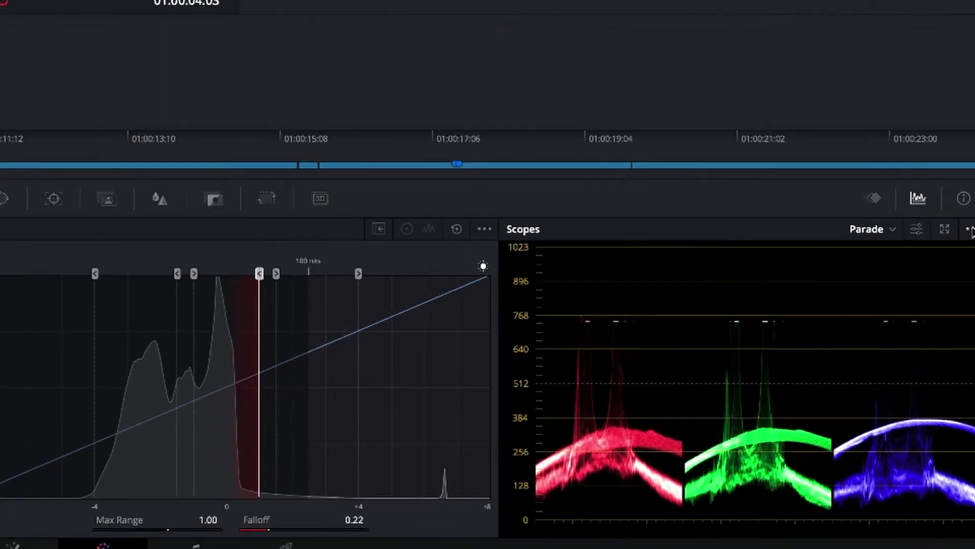
# Step: Set the parade scope's waveform scale style to HDR (ST.2084/HLG)
pyautogui.click(966, 376)
pyautogui.moveTo(948, 250)
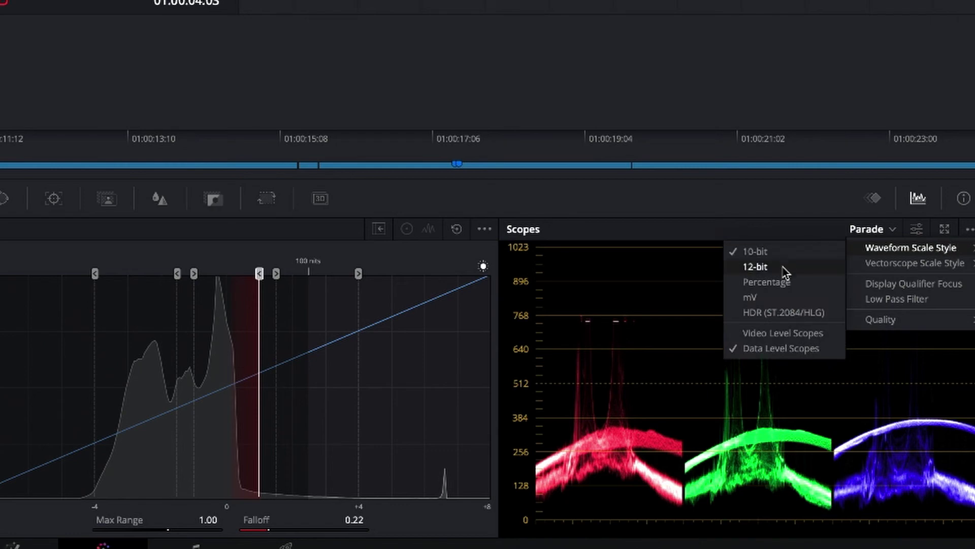
pyautogui.click(773, 321)
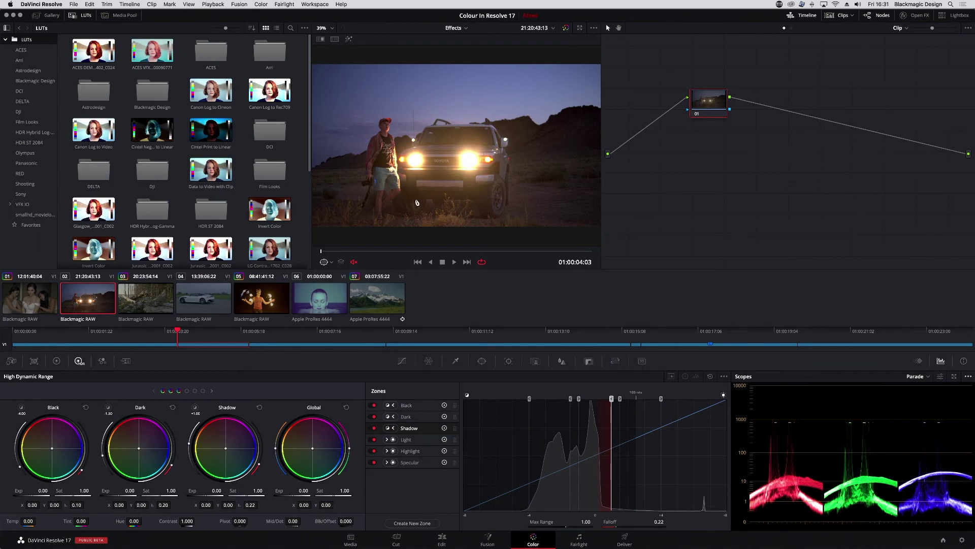
# Step: Bring up the Light, Highlight and Specular wheels, select the Specular zone, and lower the Light zone's exposure to -1.38
pyautogui.click(204, 391)
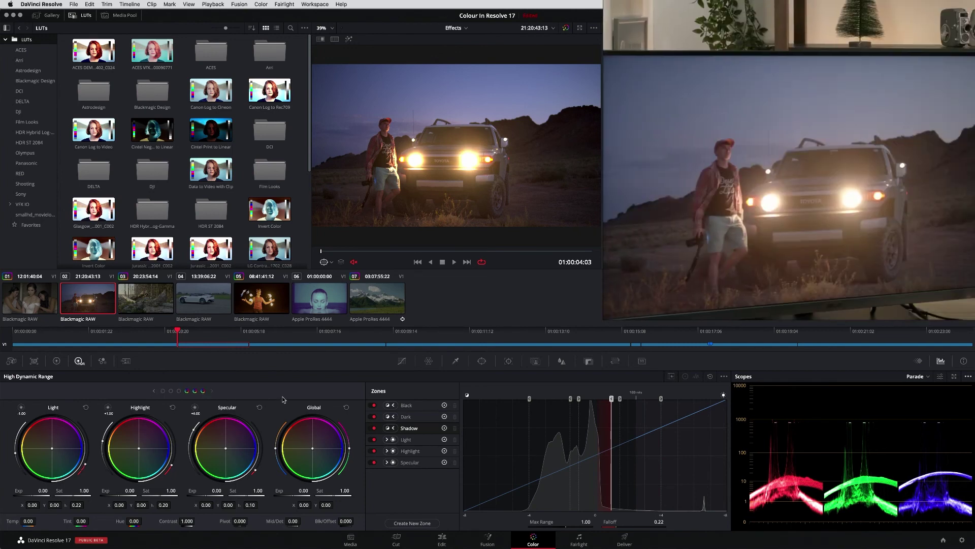
pyautogui.click(195, 408)
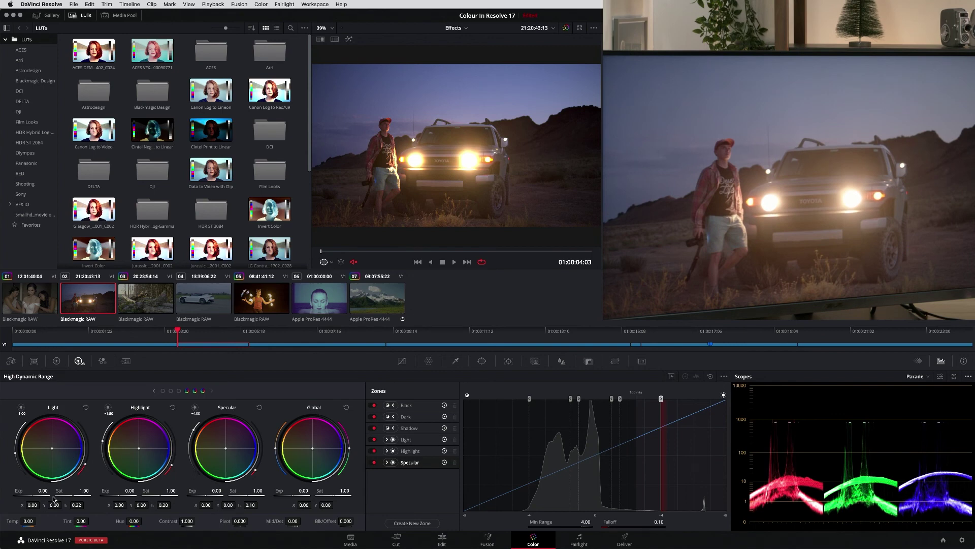
pyautogui.moveTo(45, 492); pyautogui.dragTo(0, 491)
# Step: Bring up the Dark, Shadow and Light wheels and lower the Shadow zone's exposure
pyautogui.click(171, 391)
pyautogui.moveTo(131, 490); pyautogui.dragTo(116, 490)
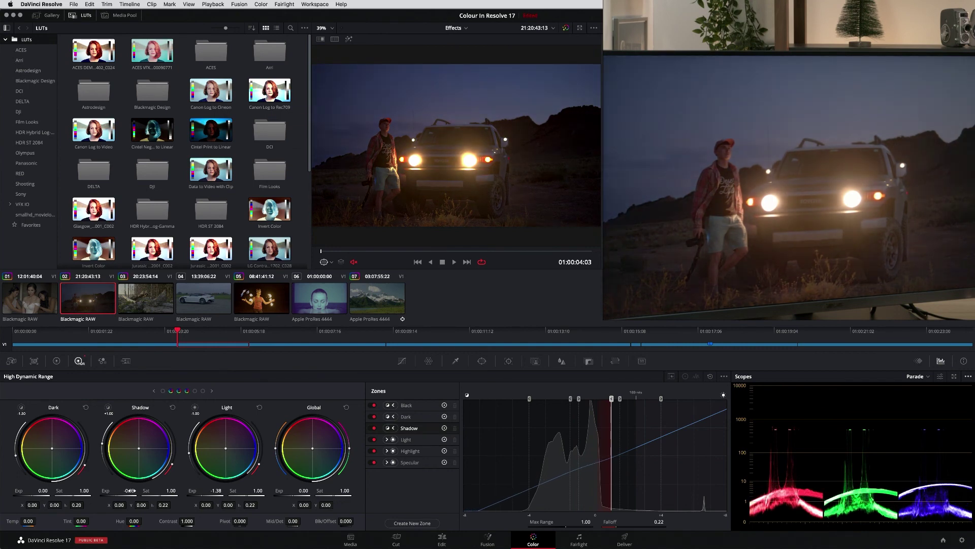